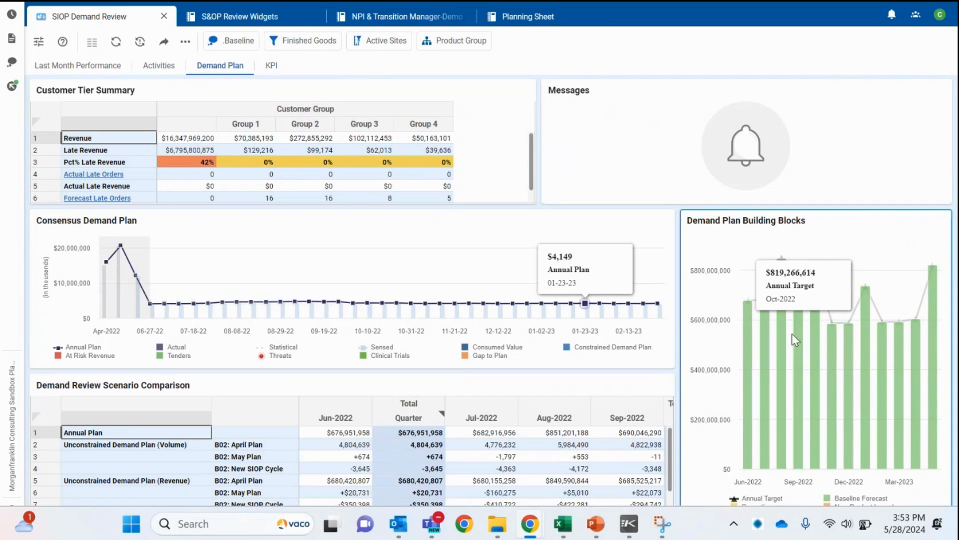
Open the details behind the Demand Plan Building Blocks chart and examine the monthly targets, forecasts and assumptions
left_click(796, 361)
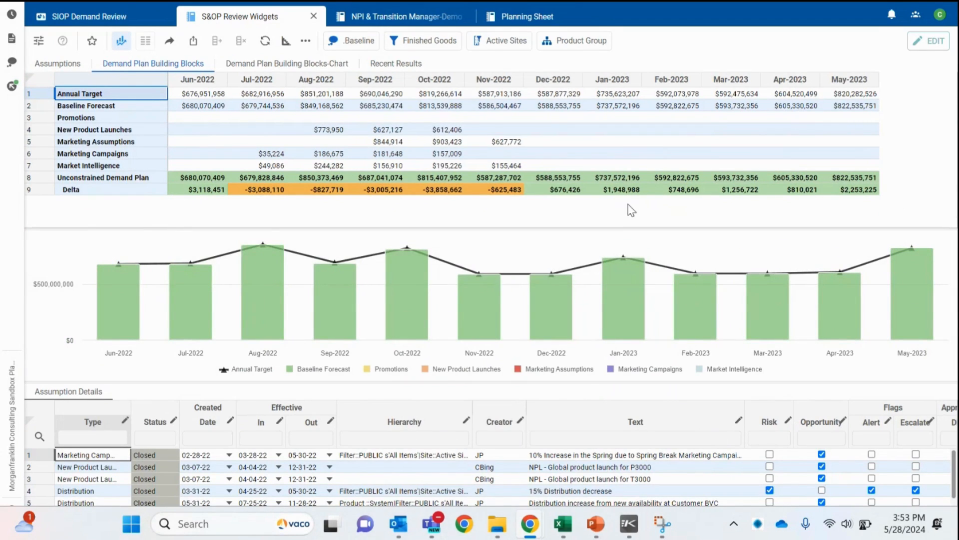
mouse_move(484, 318)
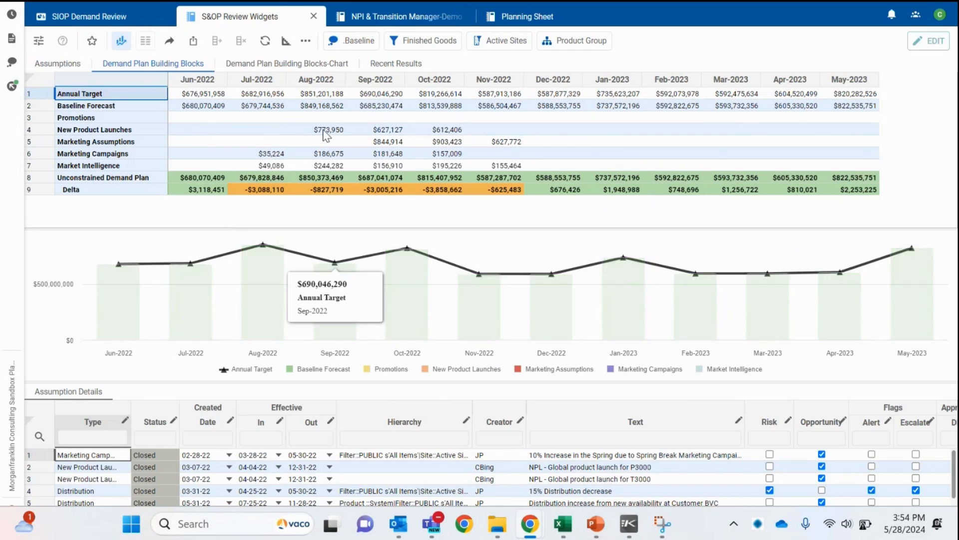
In the NPI & Transition Manager, select all four L1500-11 source rows, enable Copy Forecast for each, and save
left_click(404, 17)
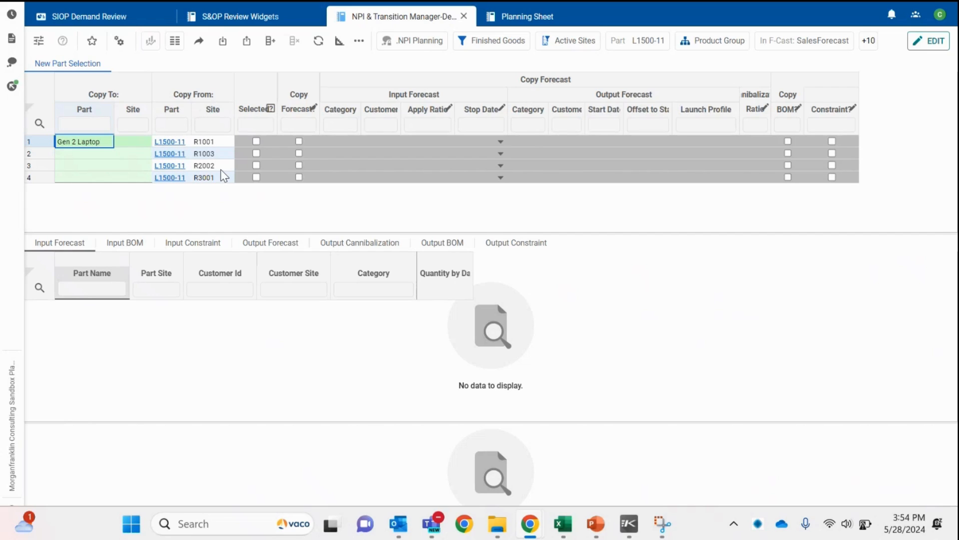
left_click(271, 110)
right_click(304, 114)
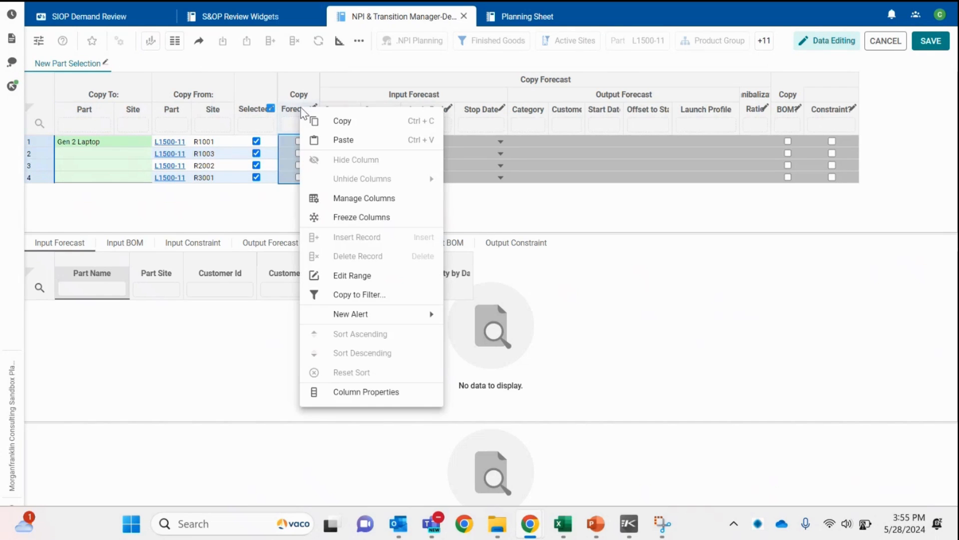
left_click(350, 276)
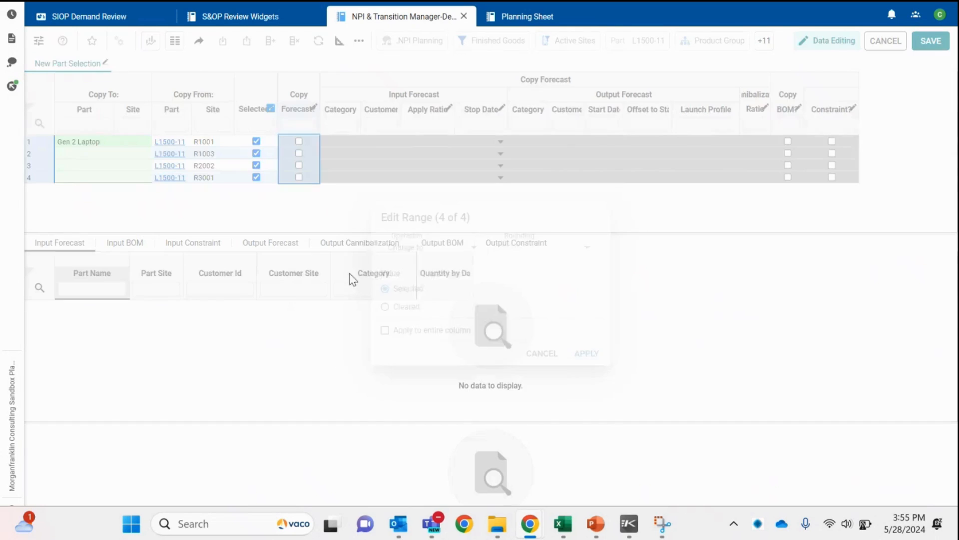
left_click(586, 356)
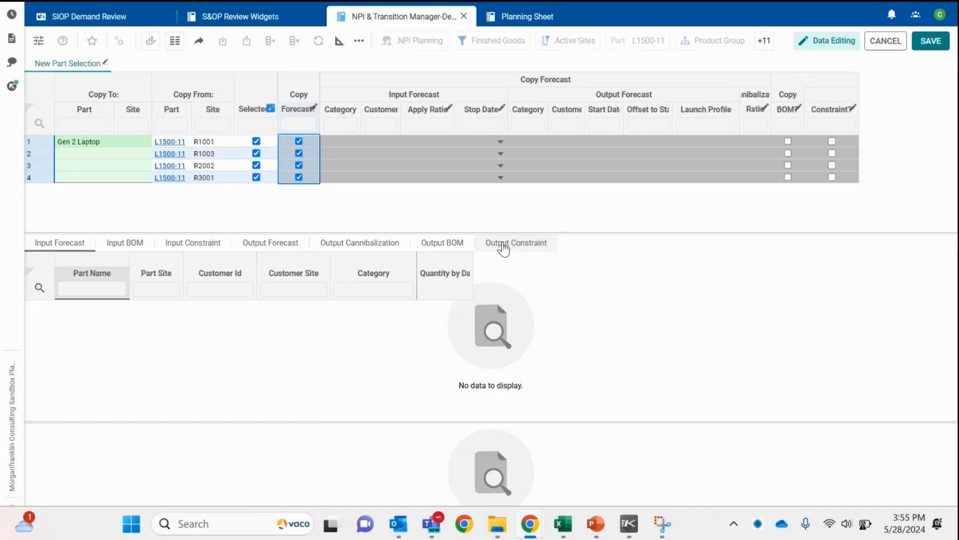
left_click(930, 41)
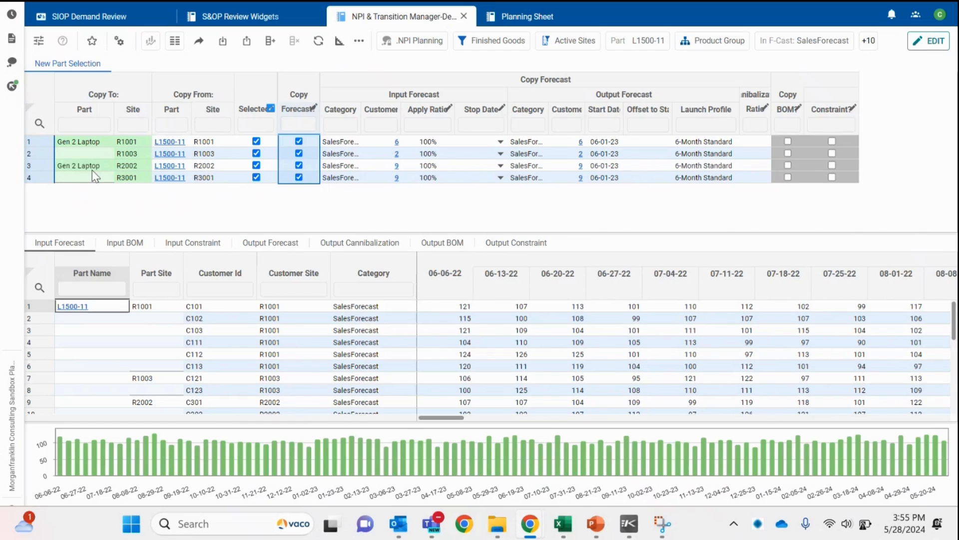
Set both the input and the output forecast category to CustomerForecast in the data settings
left_click(40, 41)
scroll(178, 298, "down", 1)
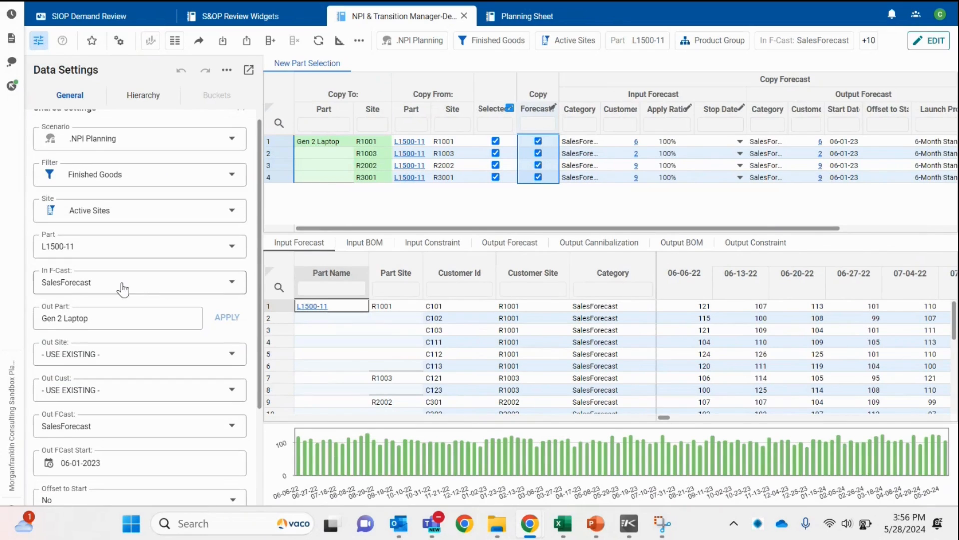
left_click(81, 285)
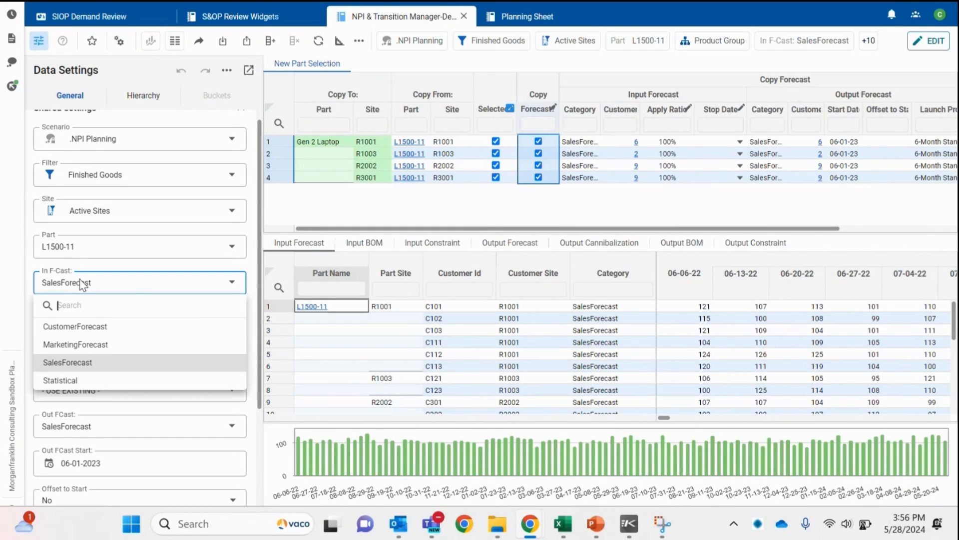
left_click(100, 327)
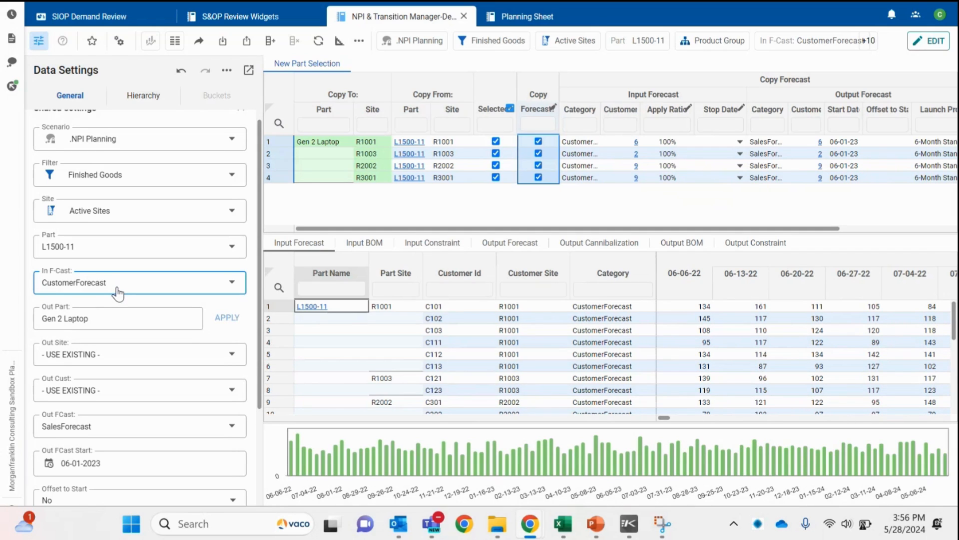
scroll(118, 294, "down", 1)
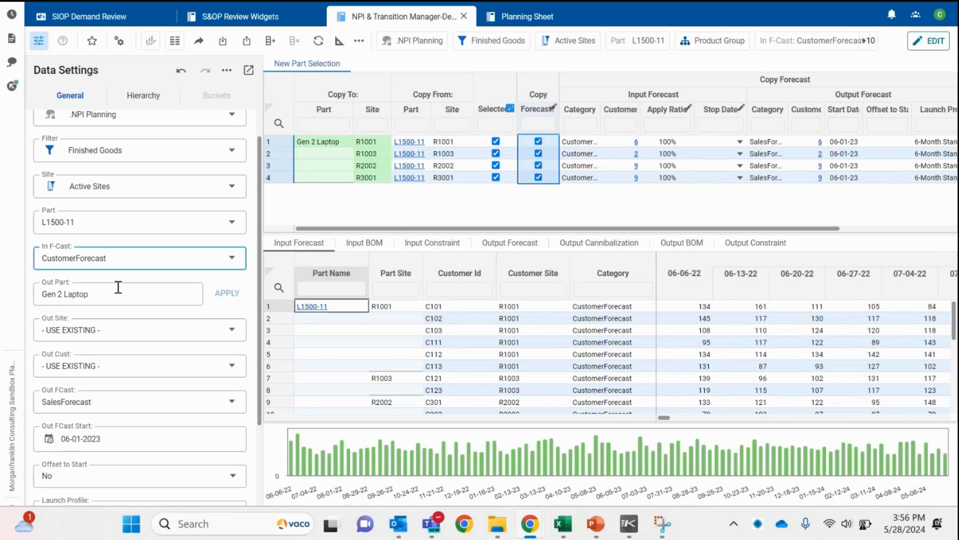
left_click(100, 402)
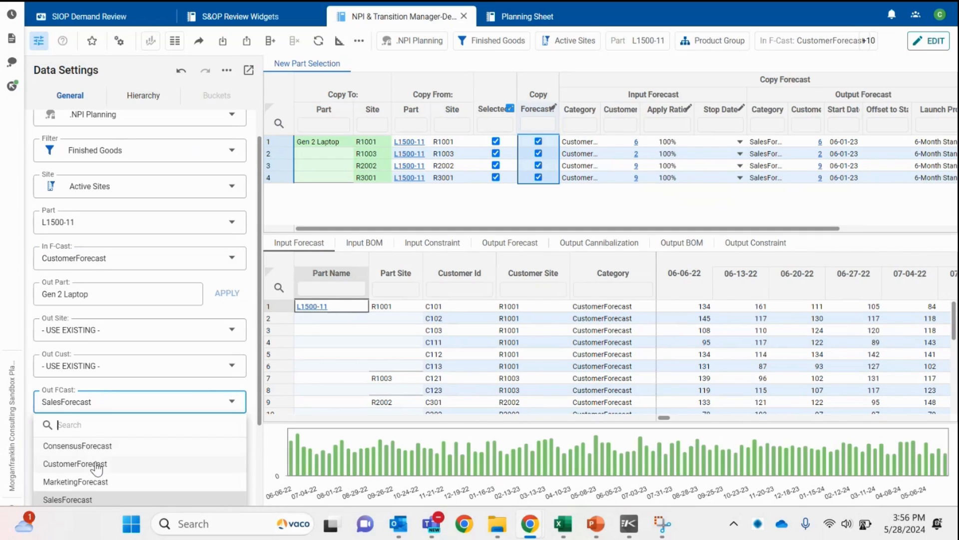
left_click(97, 466)
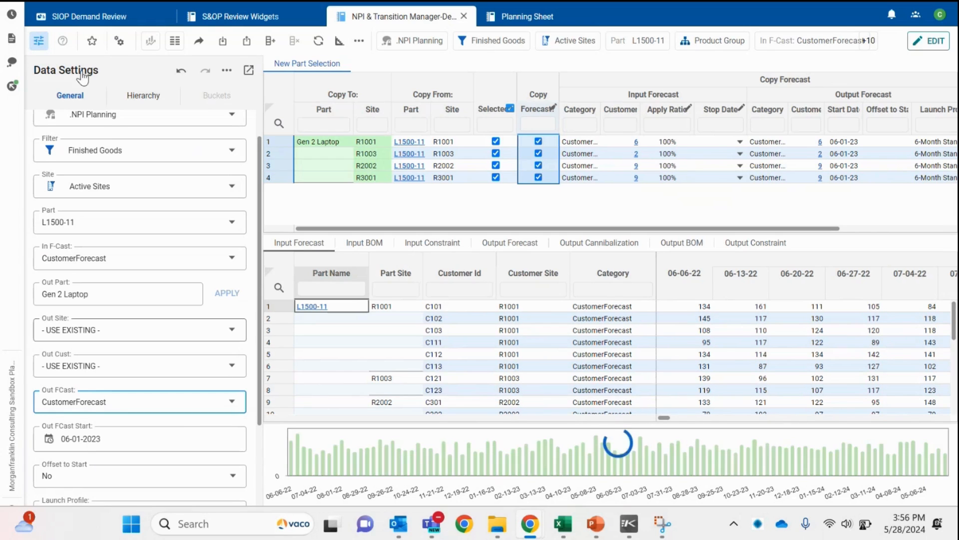
left_click(40, 44)
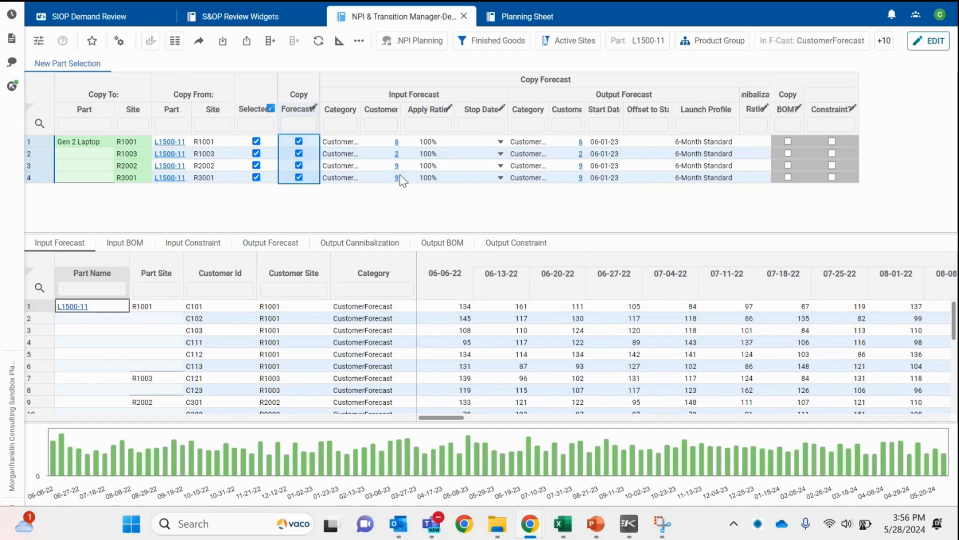
From the R1001 row's input customers, filter by the South American Computers customer ID, exclude its P2002 entry, and save
left_click(398, 145)
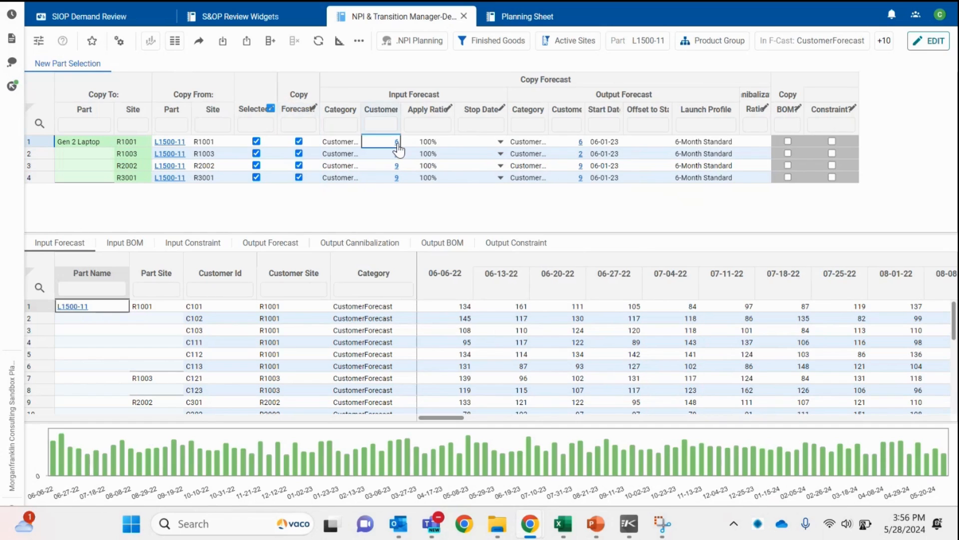
left_click(398, 145)
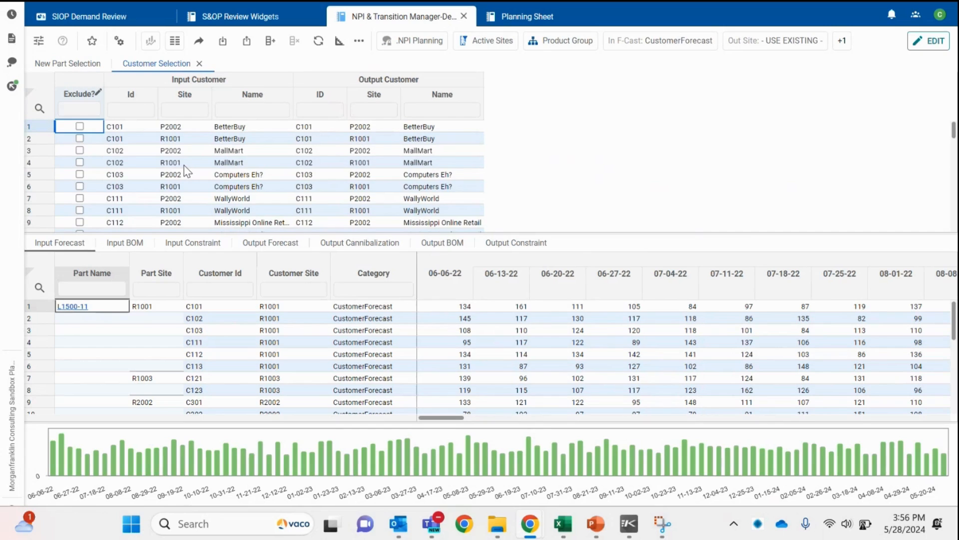
scroll(184, 165, "down", 3)
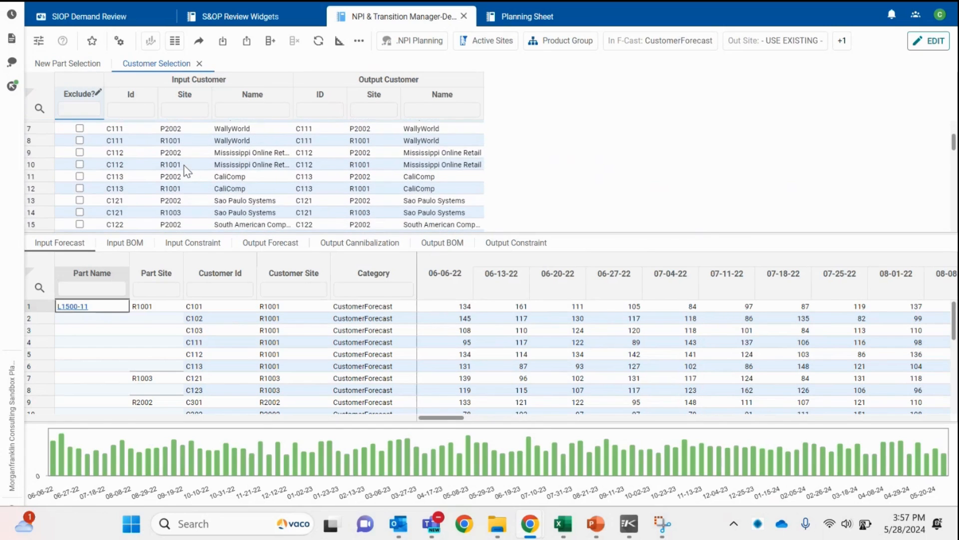
scroll(183, 165, "up", 3)
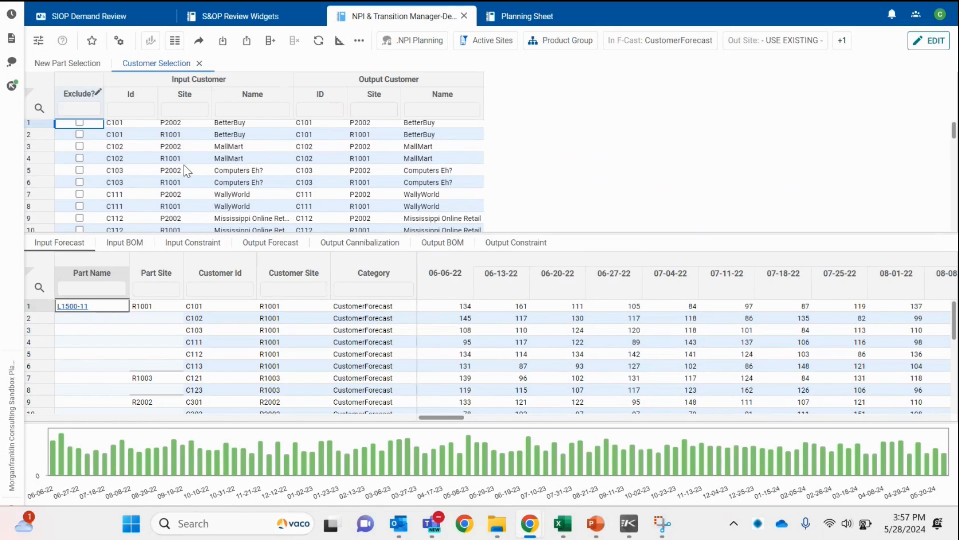
scroll(183, 165, "up", 1)
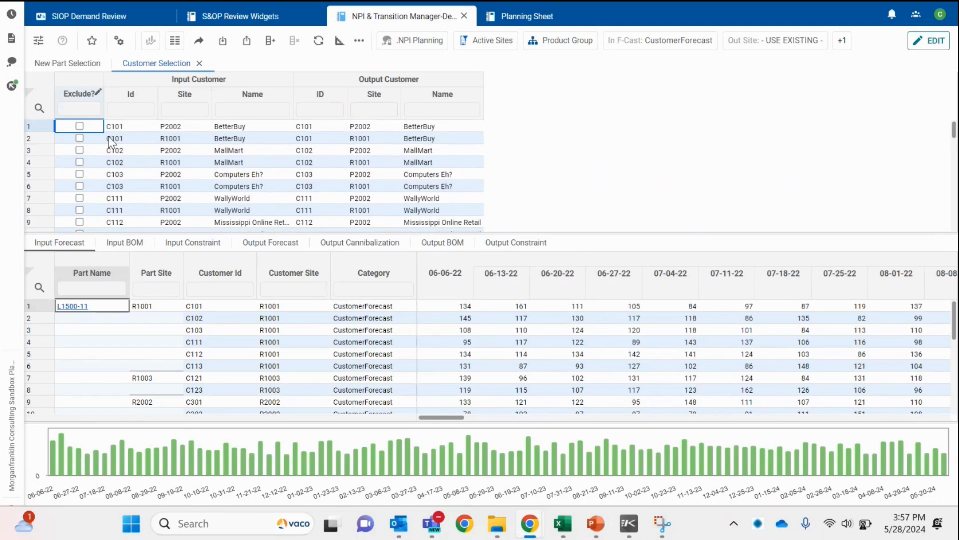
left_click(123, 109)
type("C122")
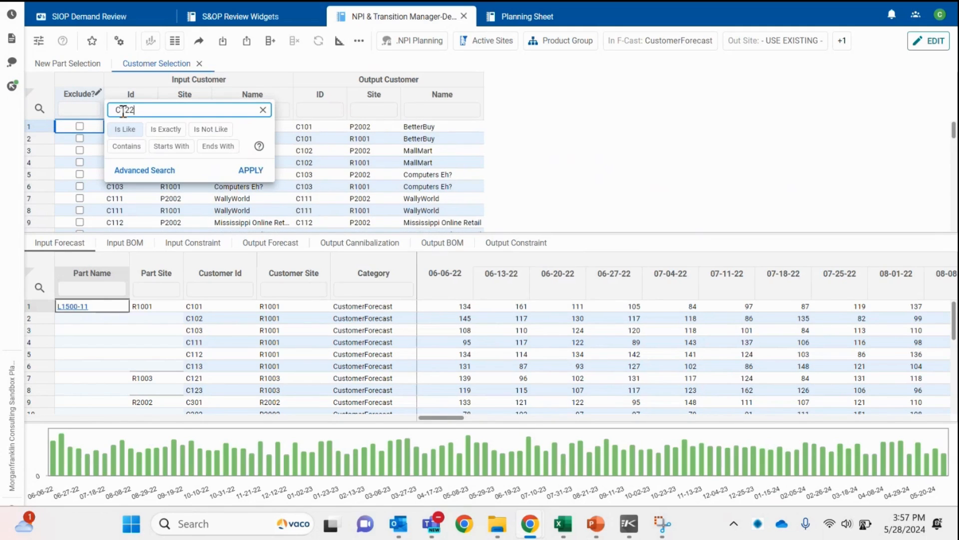
key("Return")
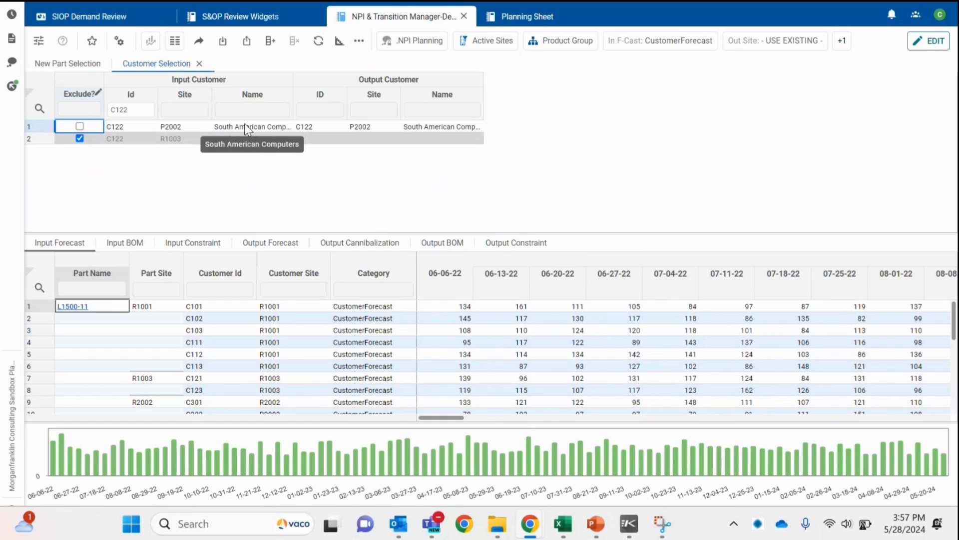
left_click(79, 124)
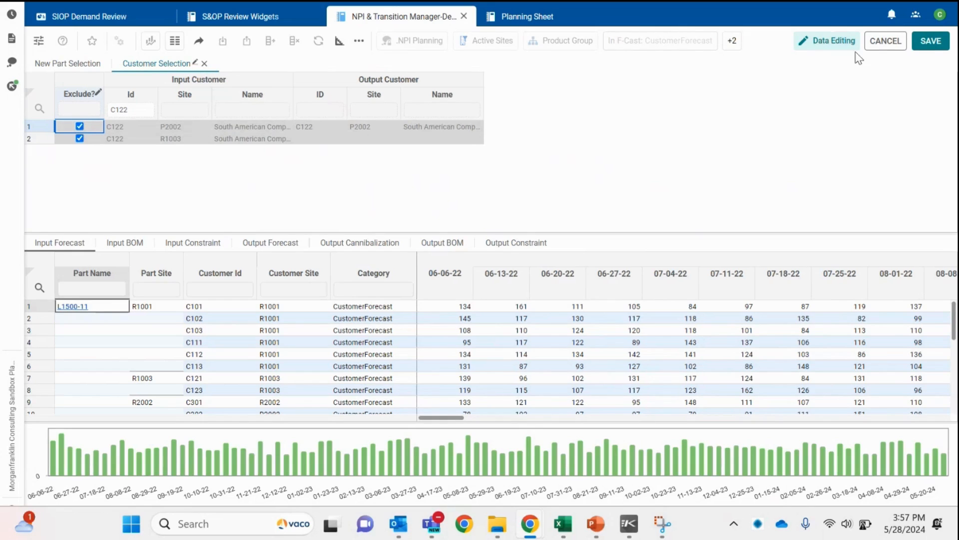
left_click(931, 41)
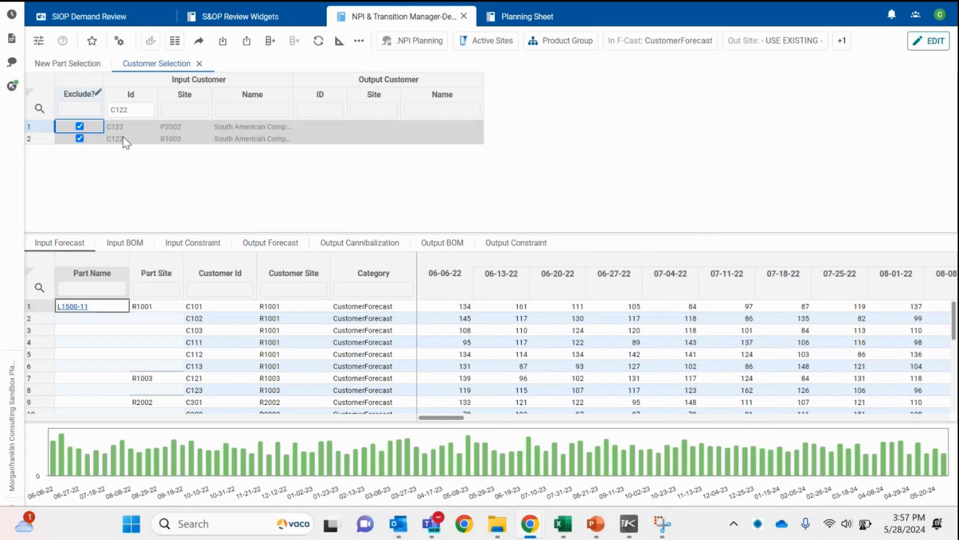
Return to the new part selection and compare the L1500-11 input forecast with the Gen 2 Laptop output forecast by date
left_click(63, 71)
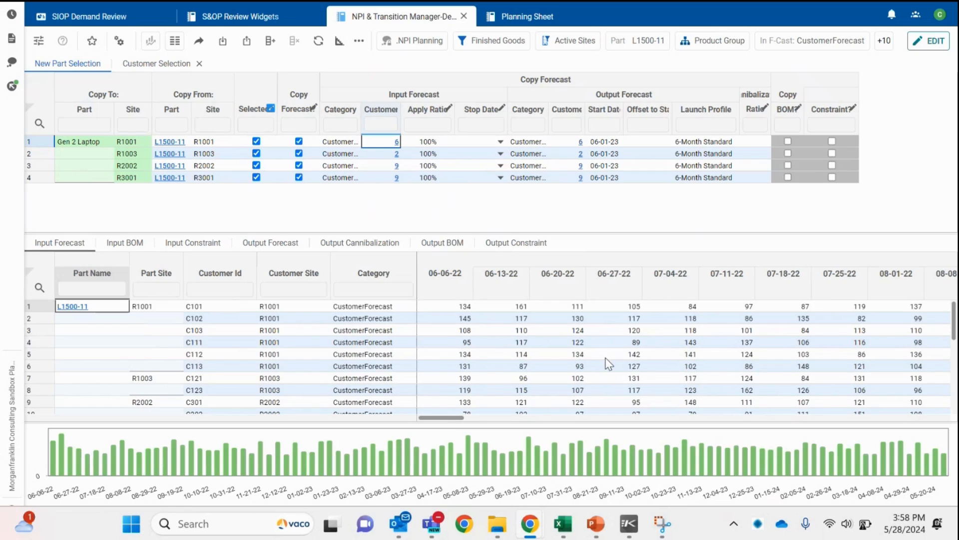
left_click_drag(434, 417, 450, 421)
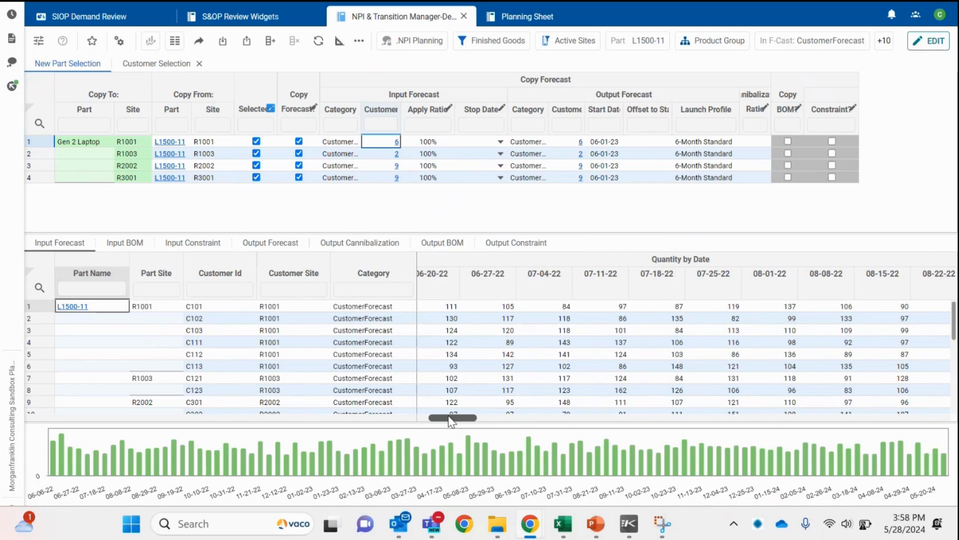
left_click(284, 246)
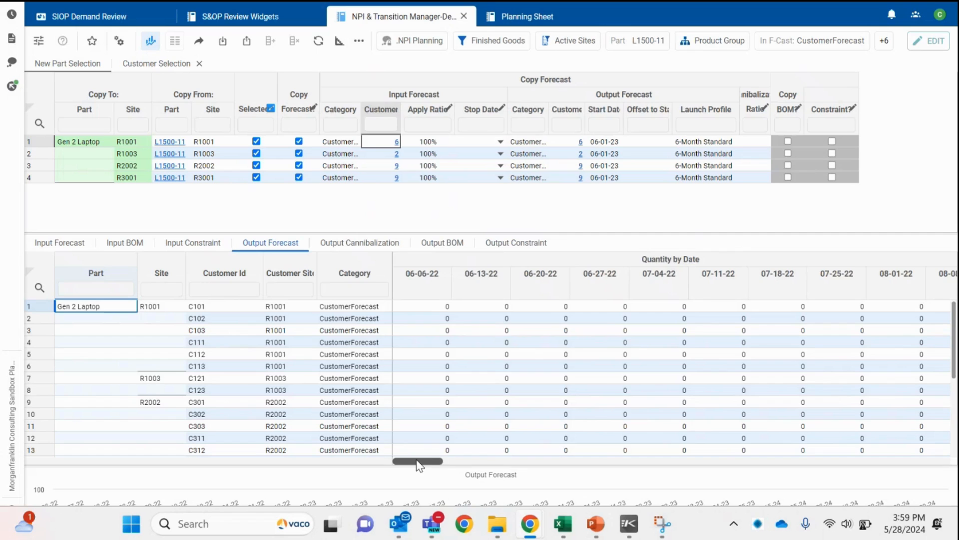
left_click_drag(420, 465, 740, 467)
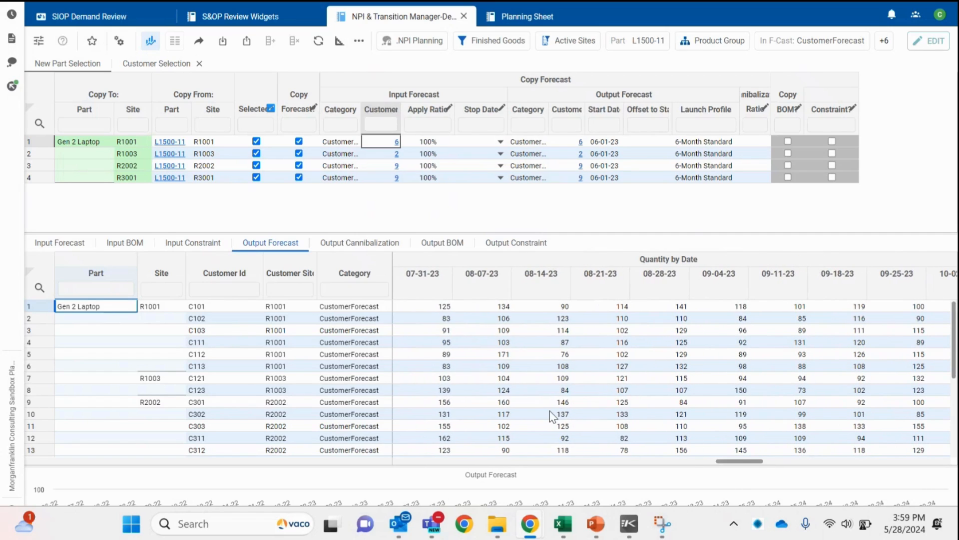
left_click_drag(735, 467, 707, 466)
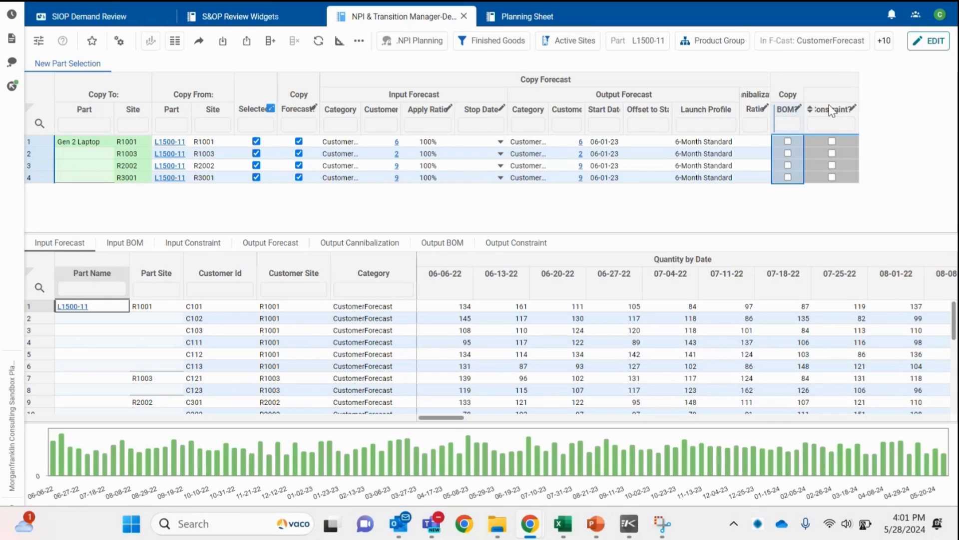
Enable copying of the BOM and the constraint for all four Gen 2 Laptop rows and save
right_click(786, 111)
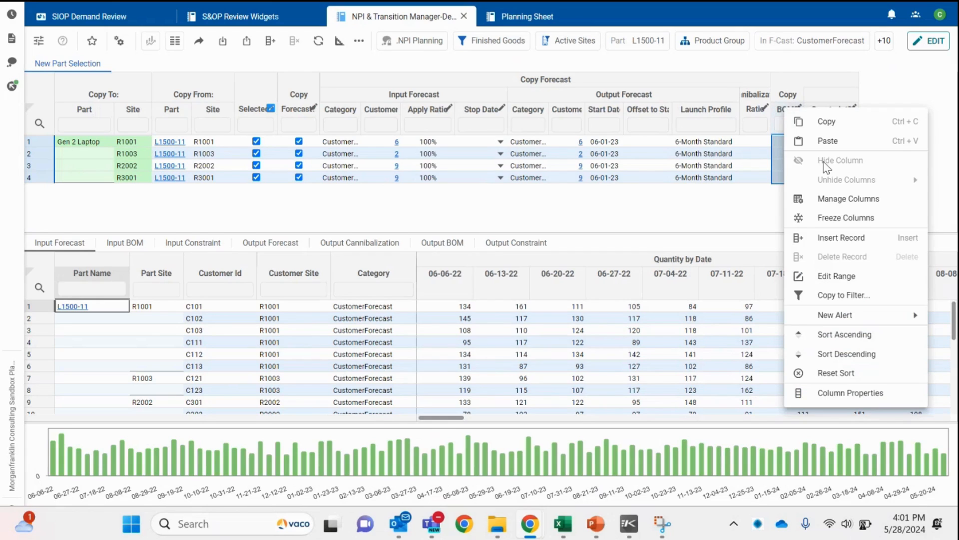
left_click(826, 277)
left_click(585, 353)
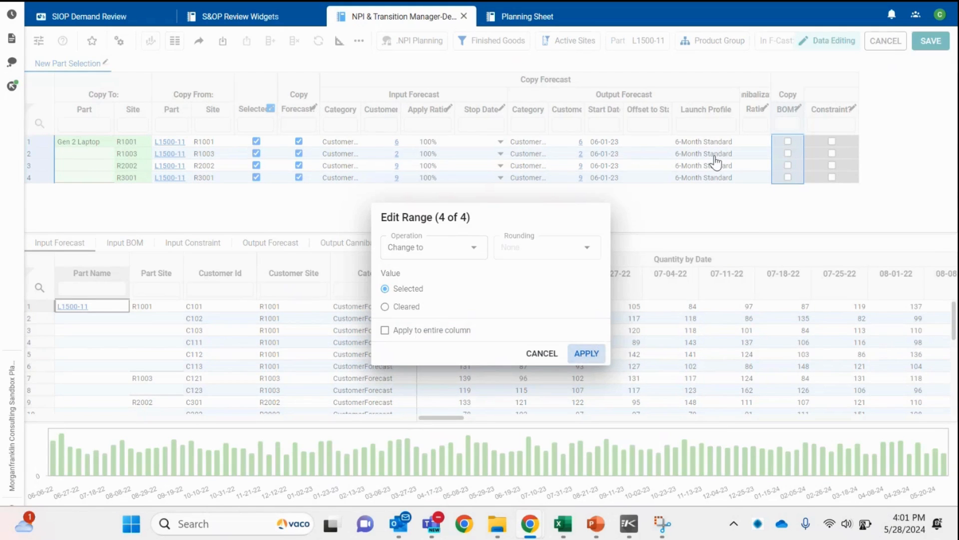
right_click(832, 109)
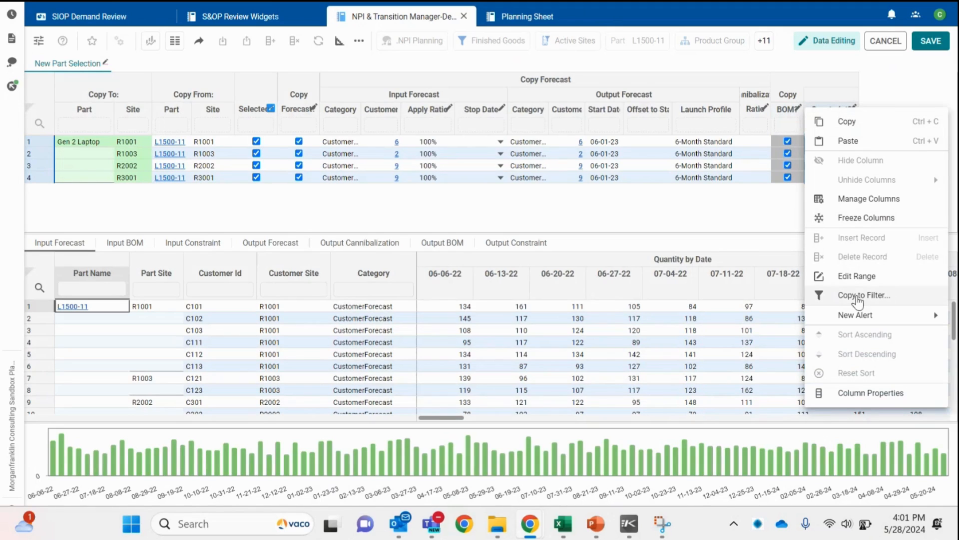
left_click(854, 279)
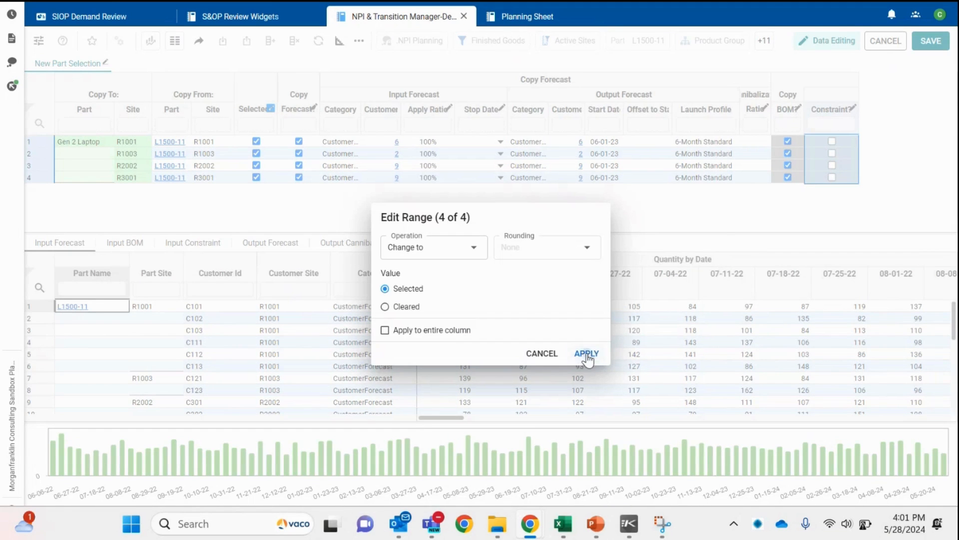
left_click(586, 354)
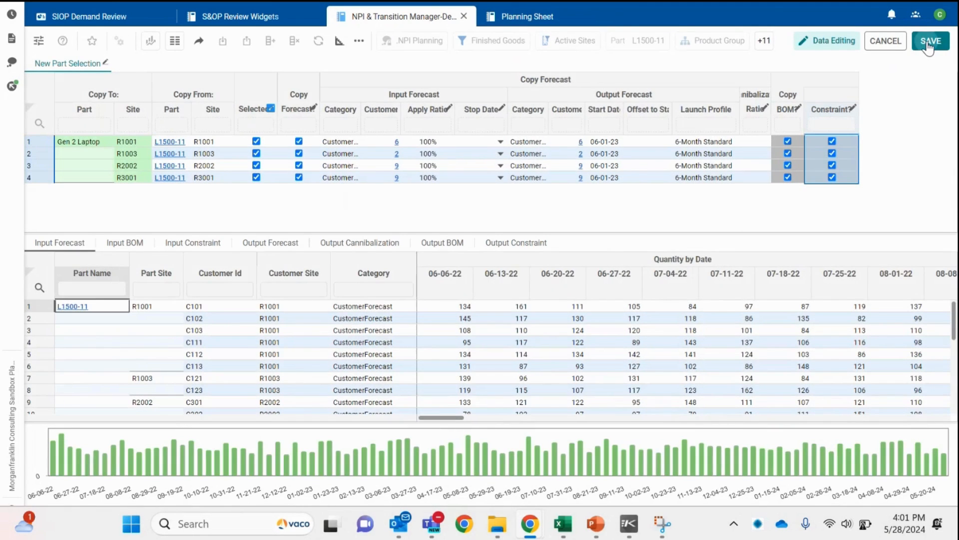
left_click(930, 41)
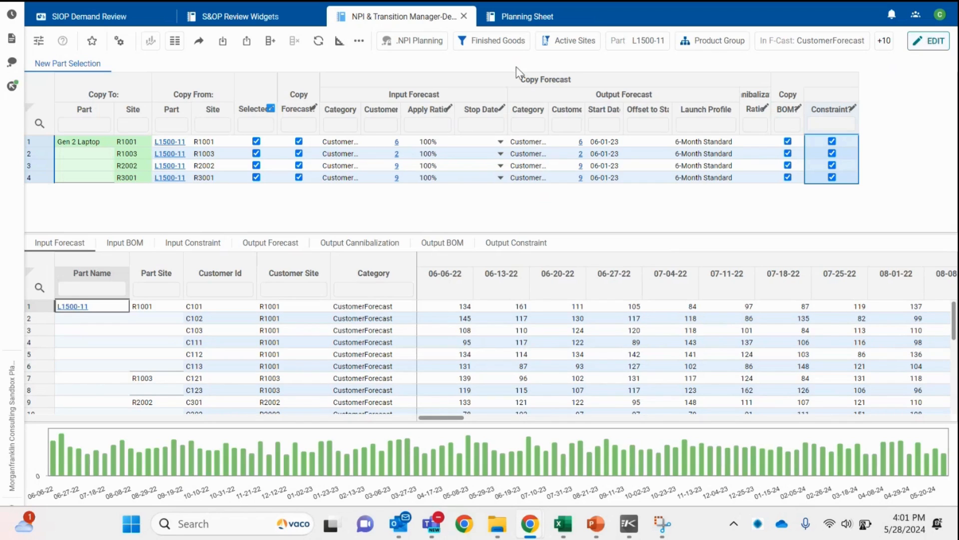
Compare the input BOM and constraint data of L1500-11 with the output BOM and constraint data of the Gen 2 Laptop
left_click(125, 245)
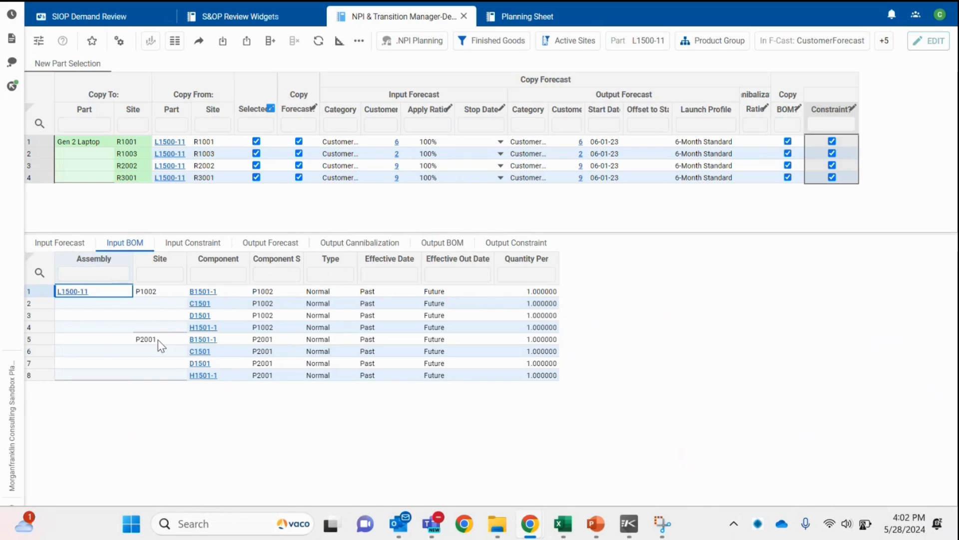
left_click(436, 250)
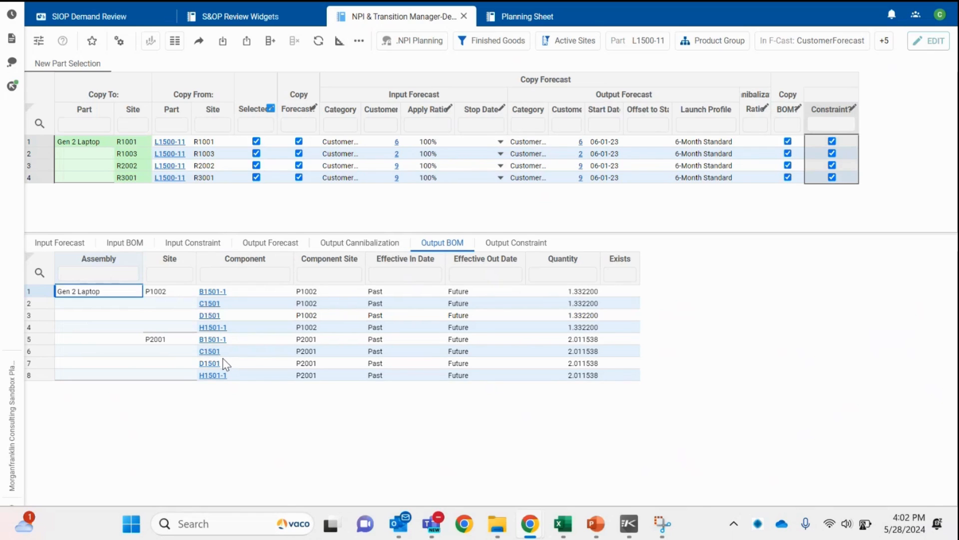
left_click(192, 250)
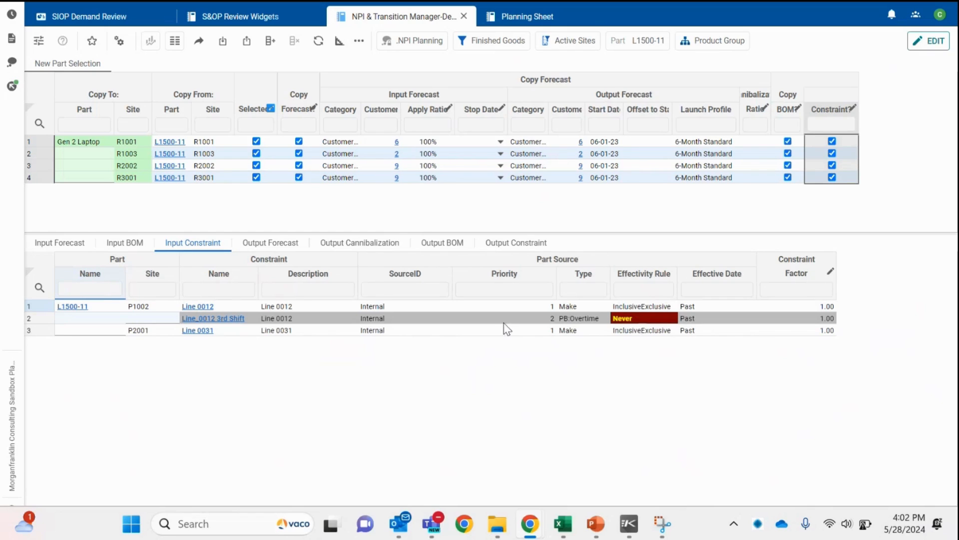
left_click(507, 245)
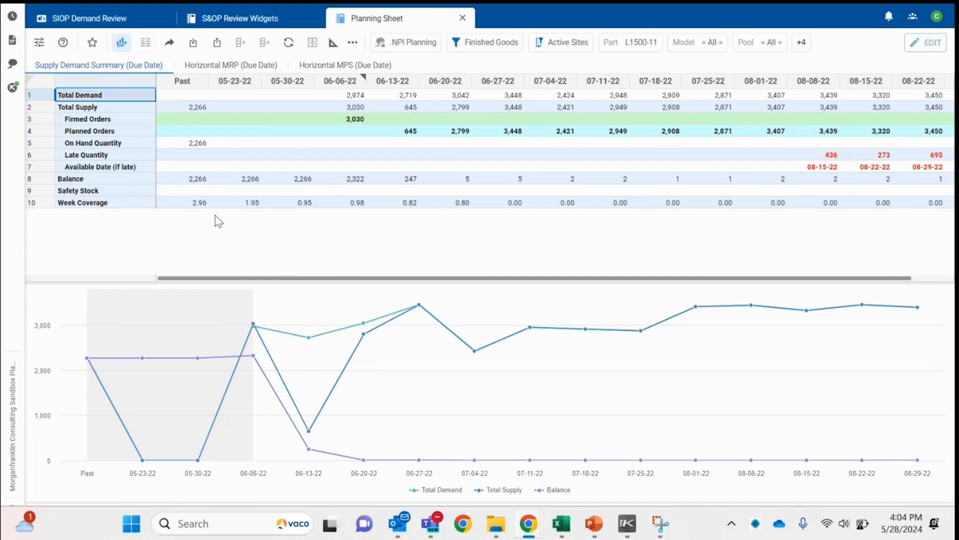
Examine the Total Demand, Total Supply and Late Quantity rows for L1500-11 in the Planning Sheet's supply demand summary
left_click(39, 93)
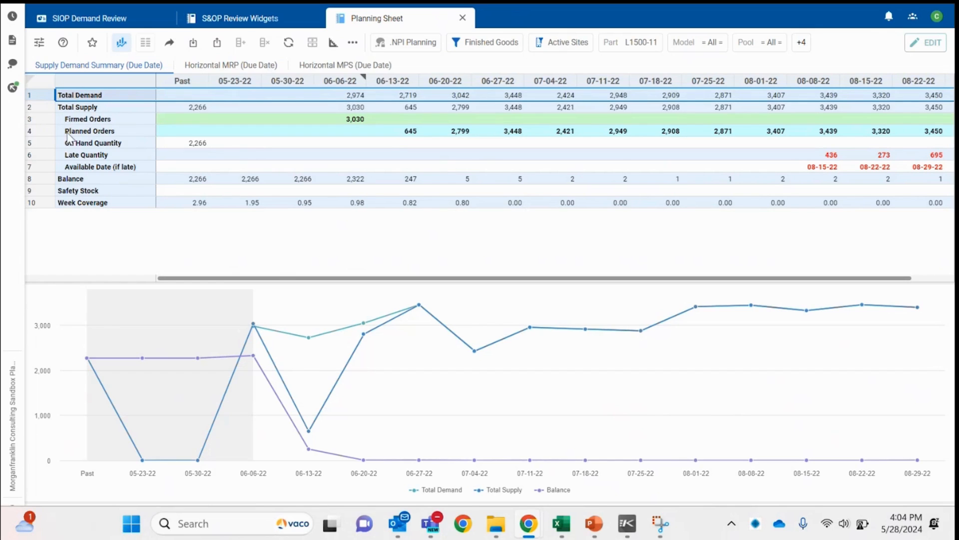
left_click(40, 108)
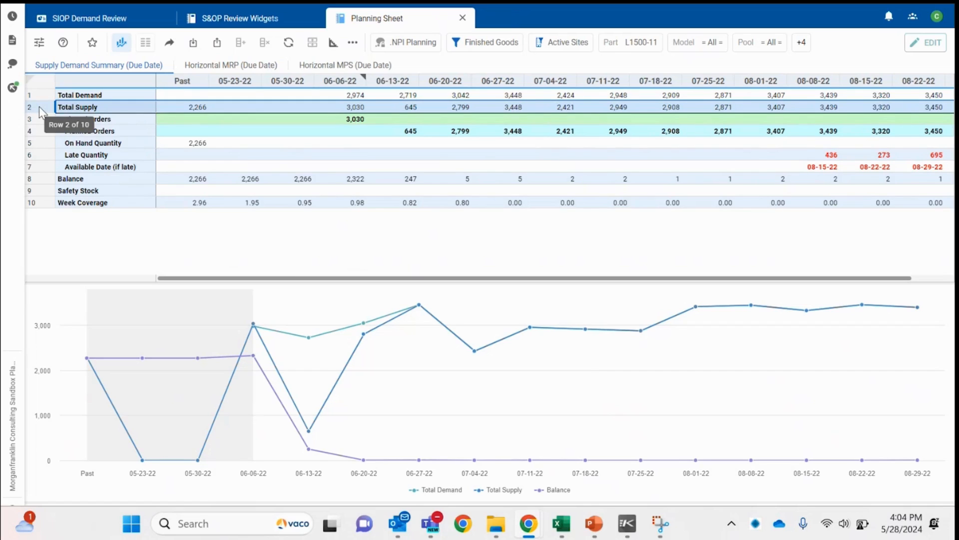
left_click(31, 155)
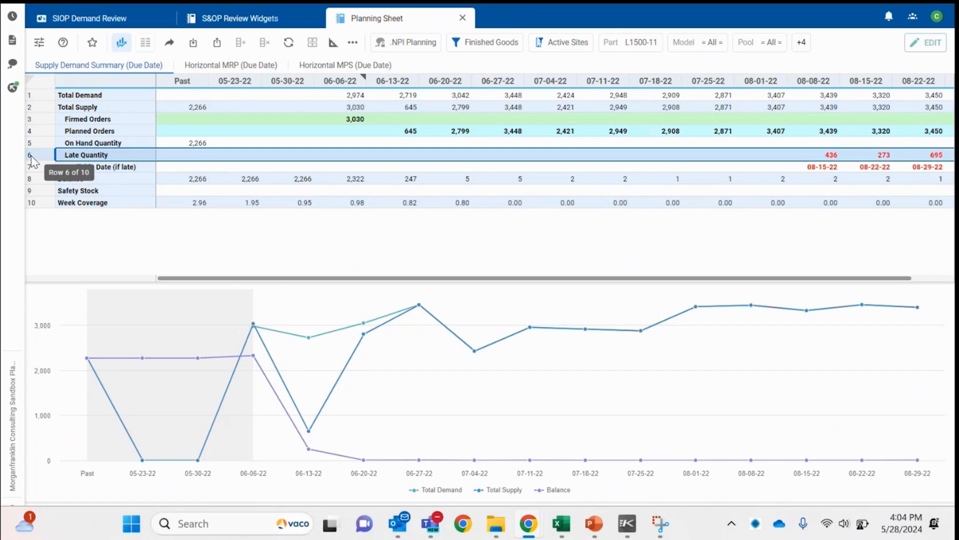